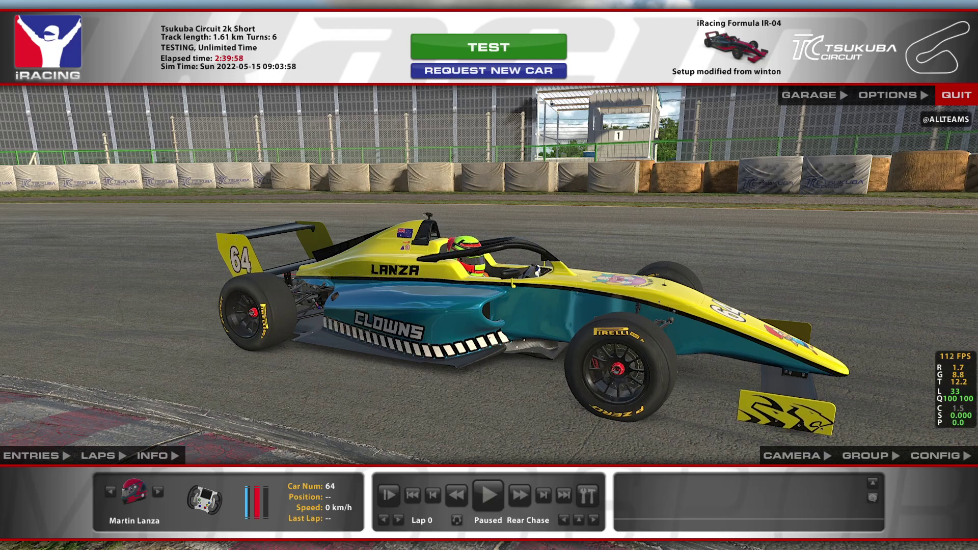
# Review the car's livery commands in iRSidekick Livery and the current iRacing paint in AILivery
pyautogui.hotkey('alt', 'Tab')
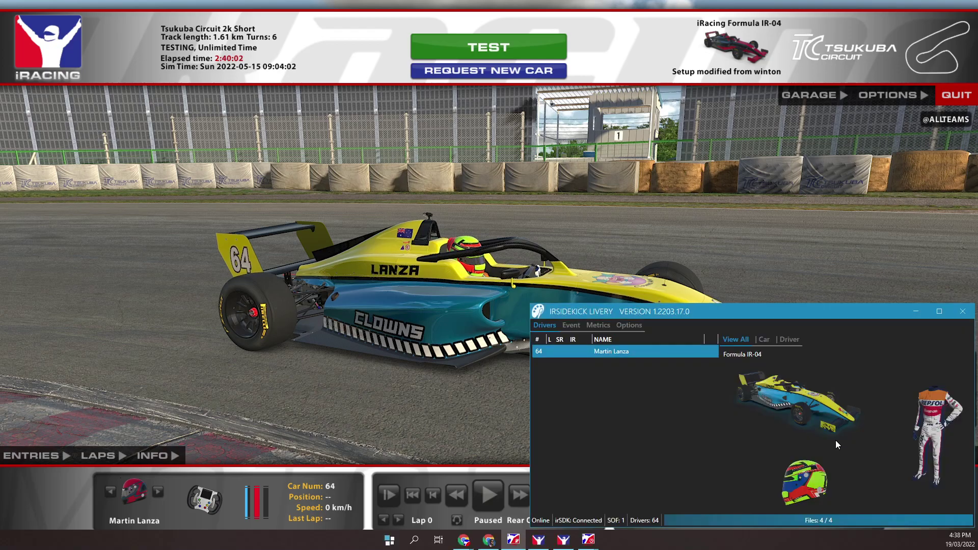
pyautogui.rightClick(801, 409)
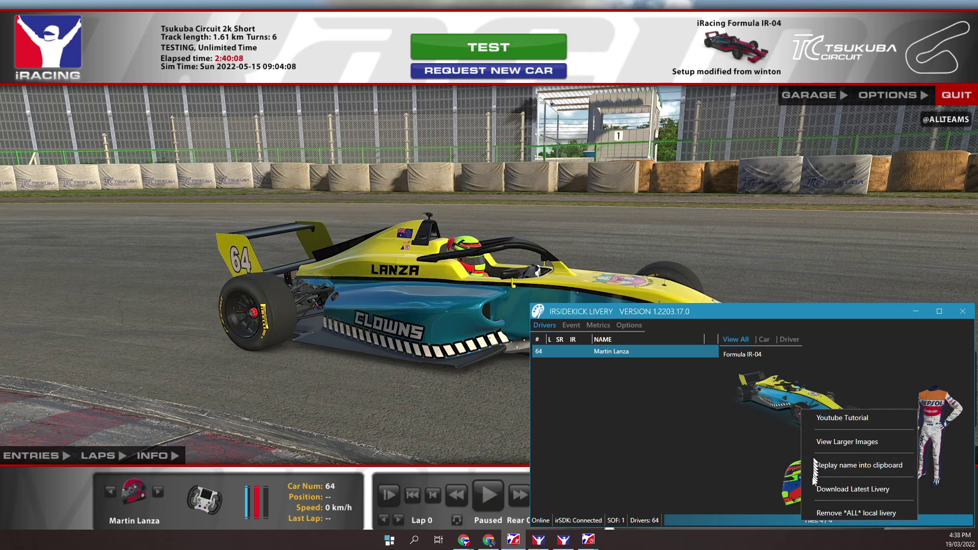
pyautogui.click(813, 488)
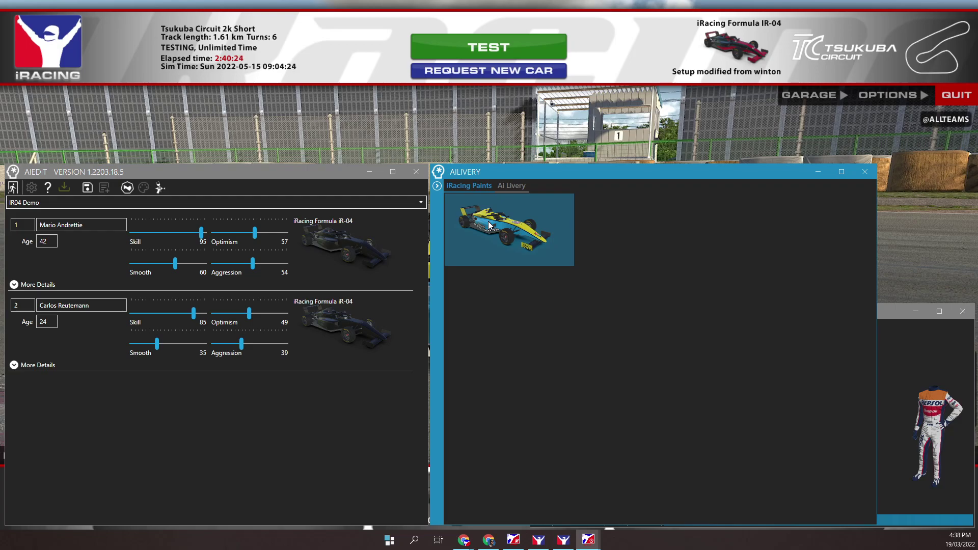
pyautogui.click(488, 221)
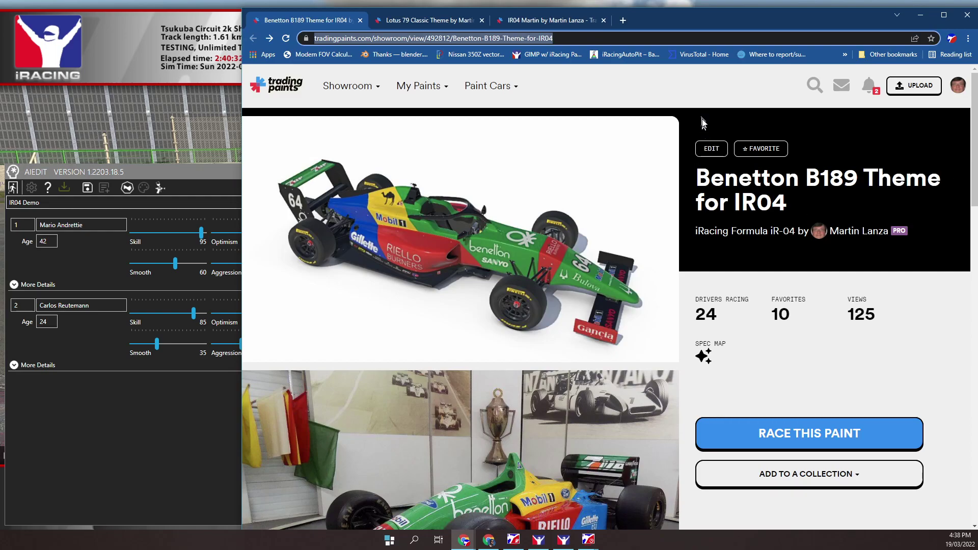
# Copy the showroom URL of the Benetton B189 Theme for IR04 paint from the Trading Paints page in the browser
pyautogui.click(805, 123)
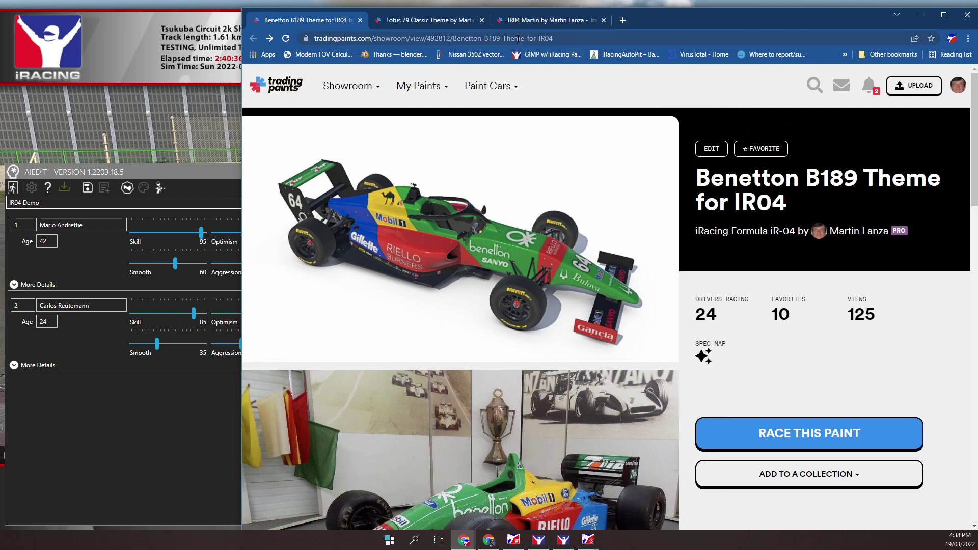
pyautogui.click(557, 38)
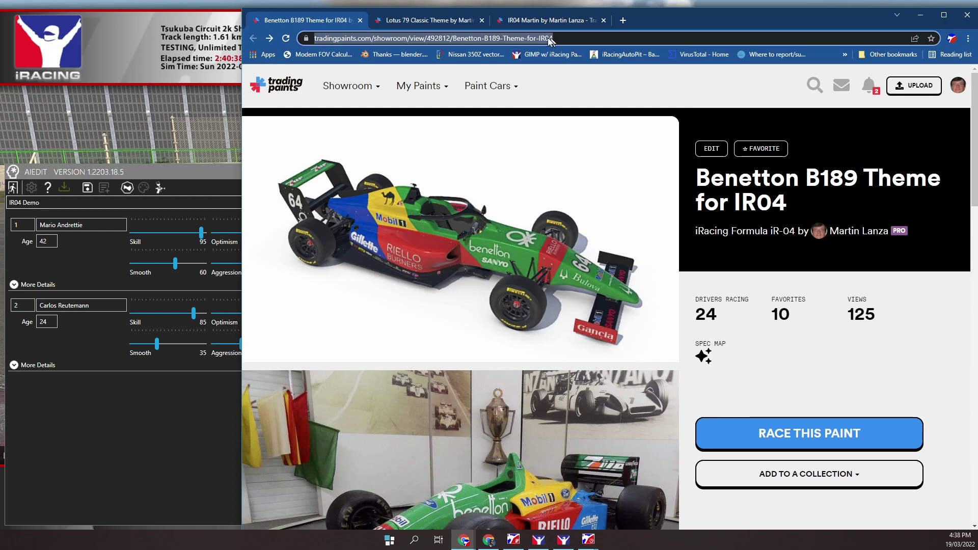
pyautogui.rightClick(539, 38)
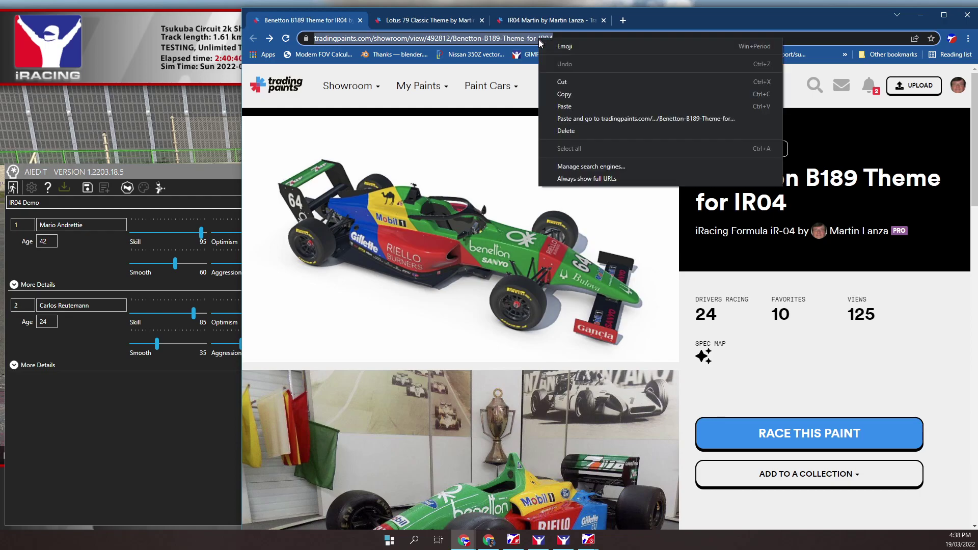
pyautogui.click(625, 94)
# Assign the Benetton B189 Theme as the Formula iR-04 race paint and download the latest livery in iRSidekick Livery
pyautogui.click(770, 429)
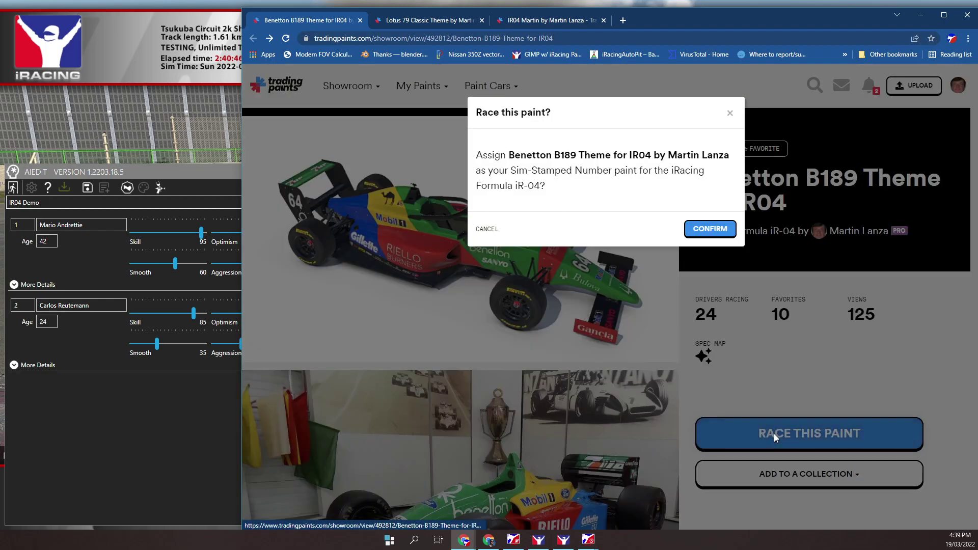
pyautogui.click(714, 228)
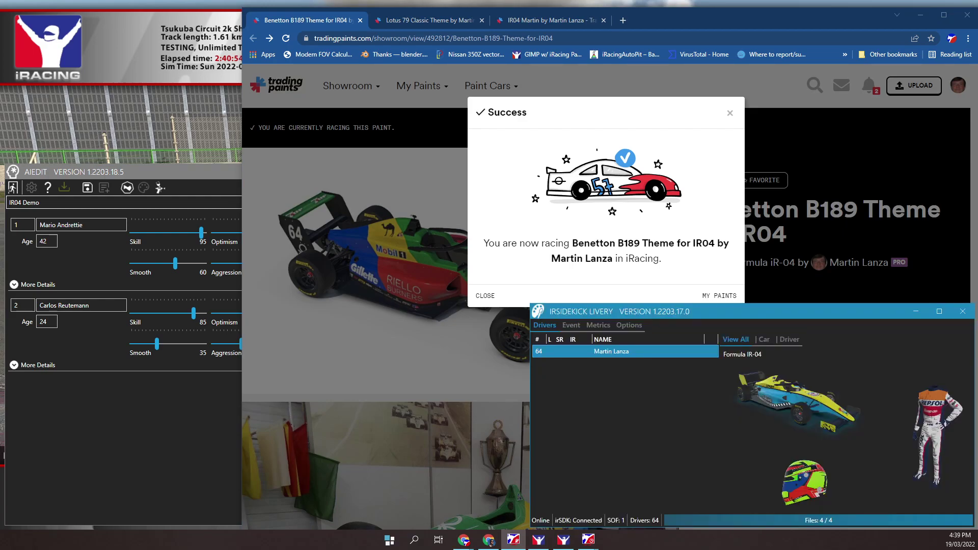
pyautogui.rightClick(800, 411)
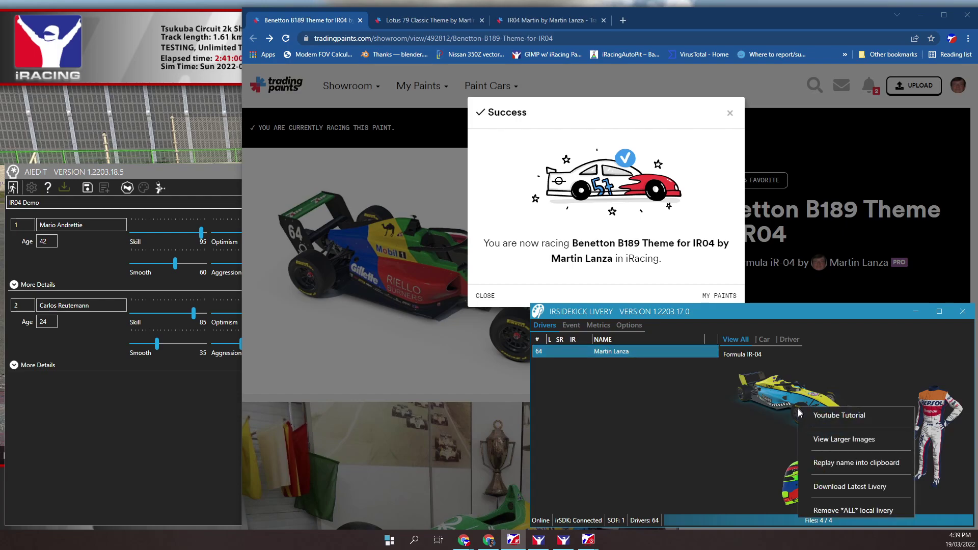
pyautogui.click(849, 486)
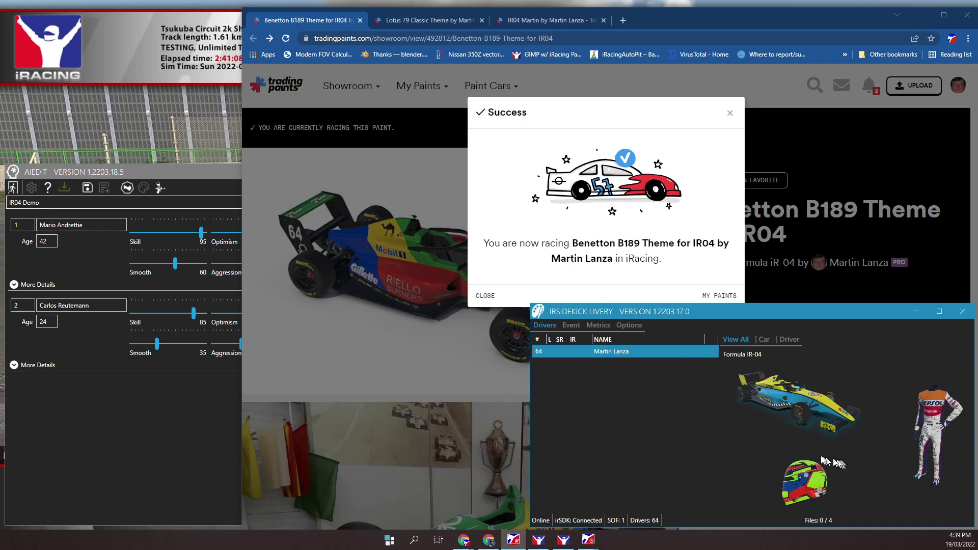
pyautogui.click(195, 126)
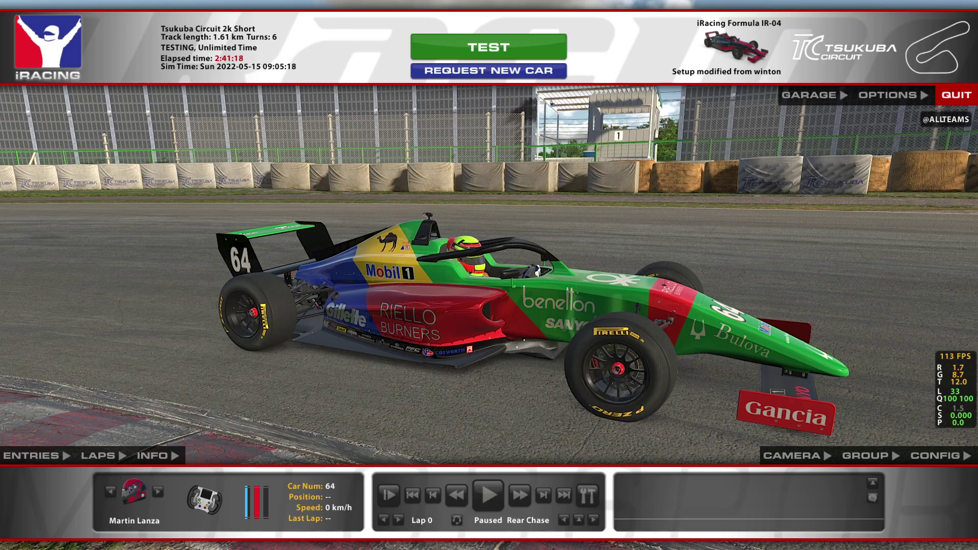
# Refresh all iRacing paints in AILivery and copy the Benetton paint to Ai Livery with showroom info
pyautogui.hotkey('alt', 'Tab')
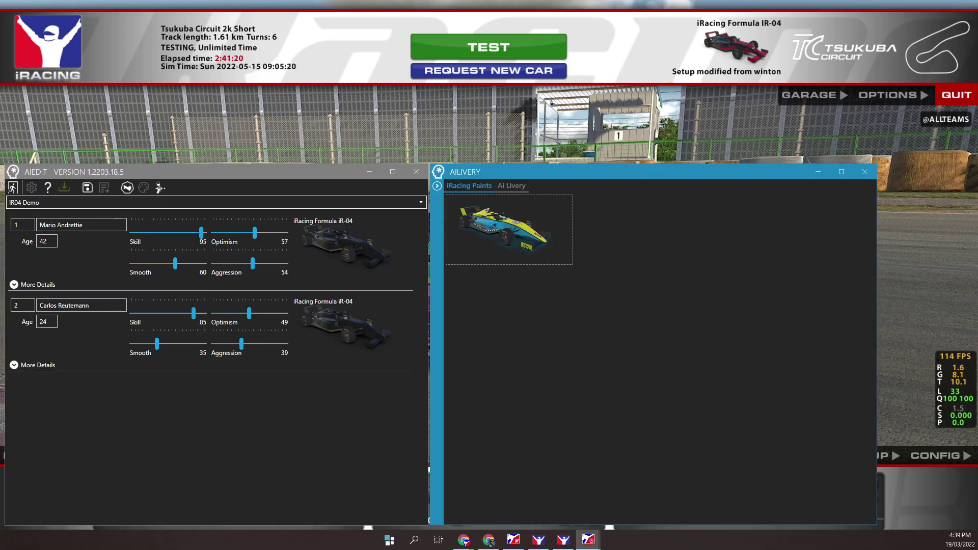
pyautogui.rightClick(521, 223)
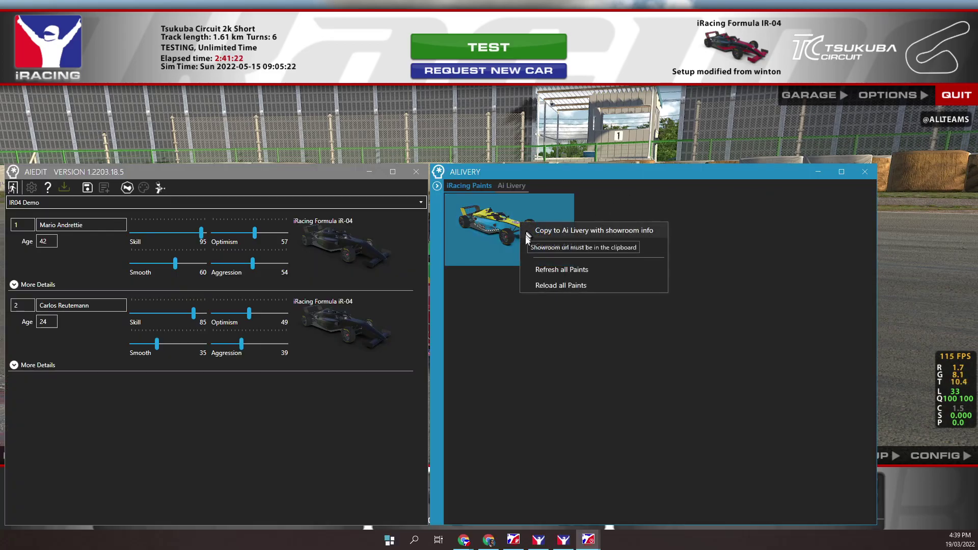
pyautogui.click(531, 268)
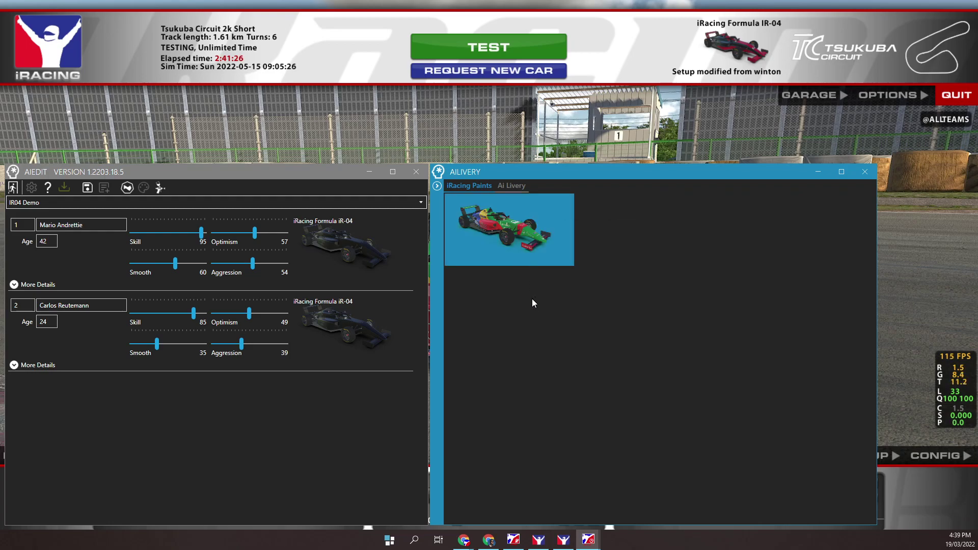
pyautogui.rightClick(507, 234)
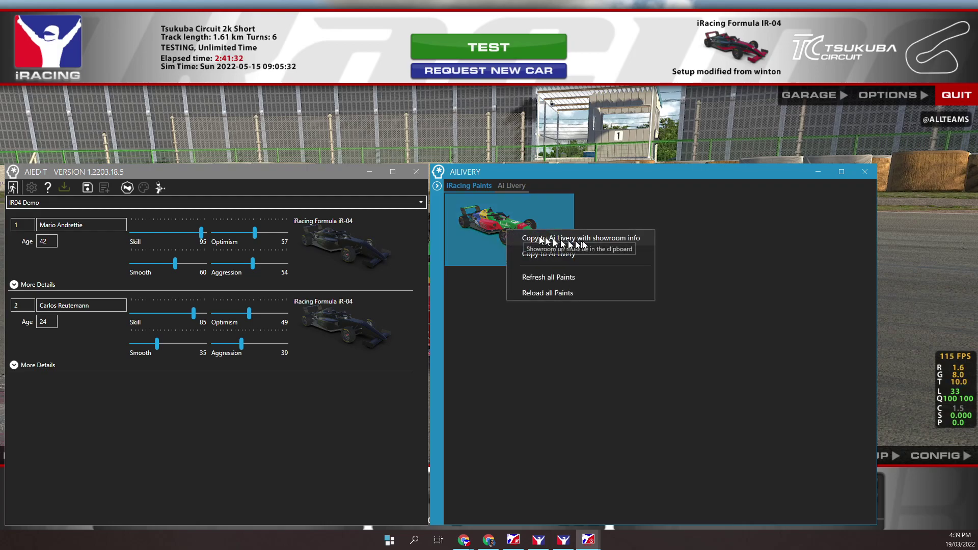
pyautogui.click(620, 237)
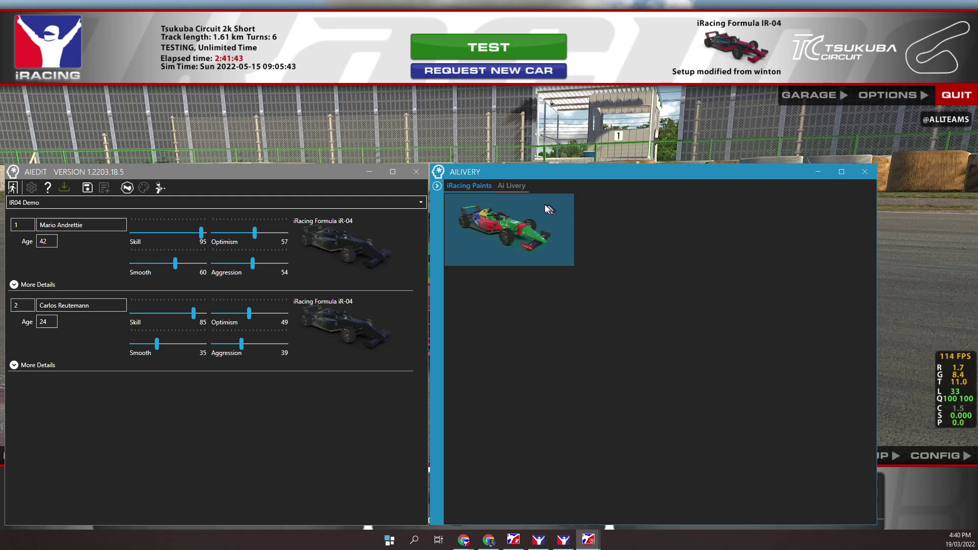
# Check the author and title of the copied Benetton paint in the Ai Livery list and return to the iRacing Paints list
pyautogui.click(518, 186)
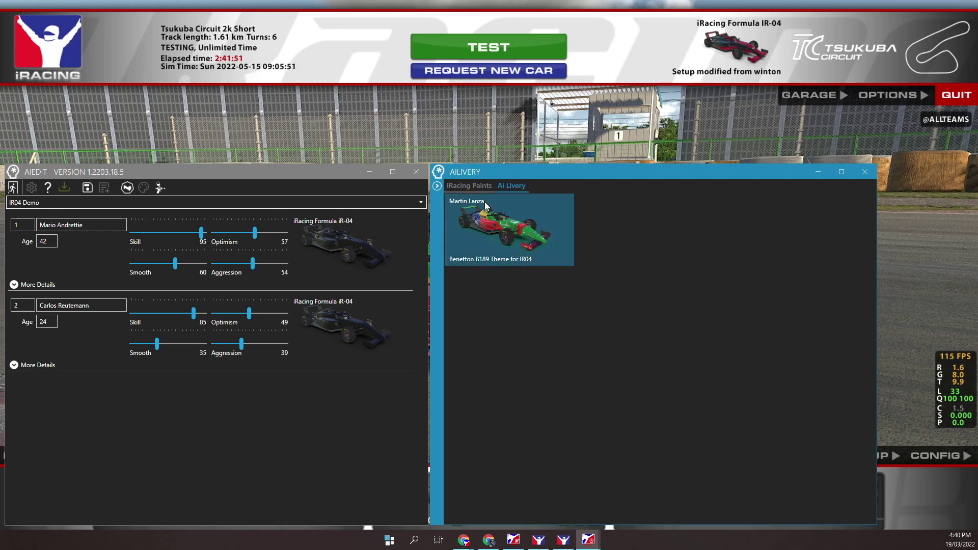
pyautogui.moveTo(481, 259); pyautogui.dragTo(505, 256)
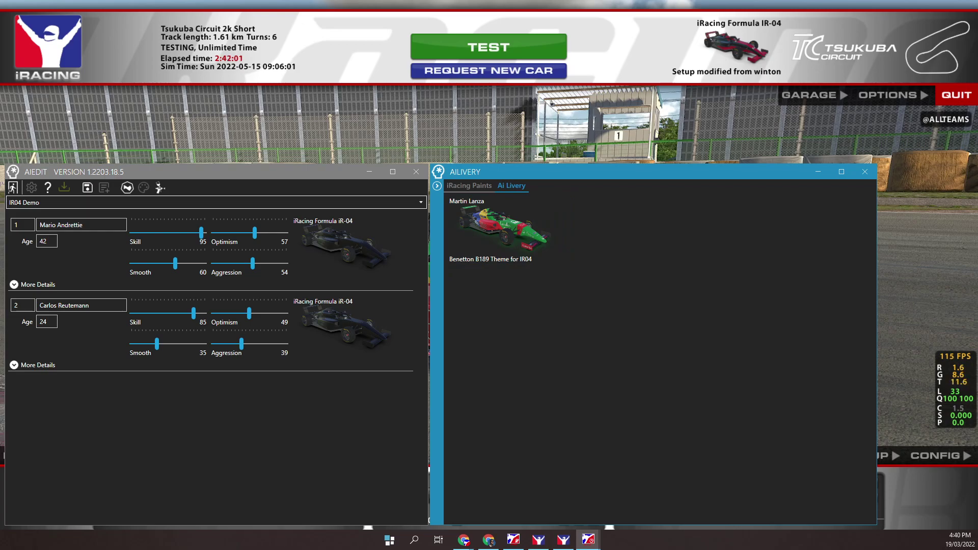
pyautogui.click(459, 184)
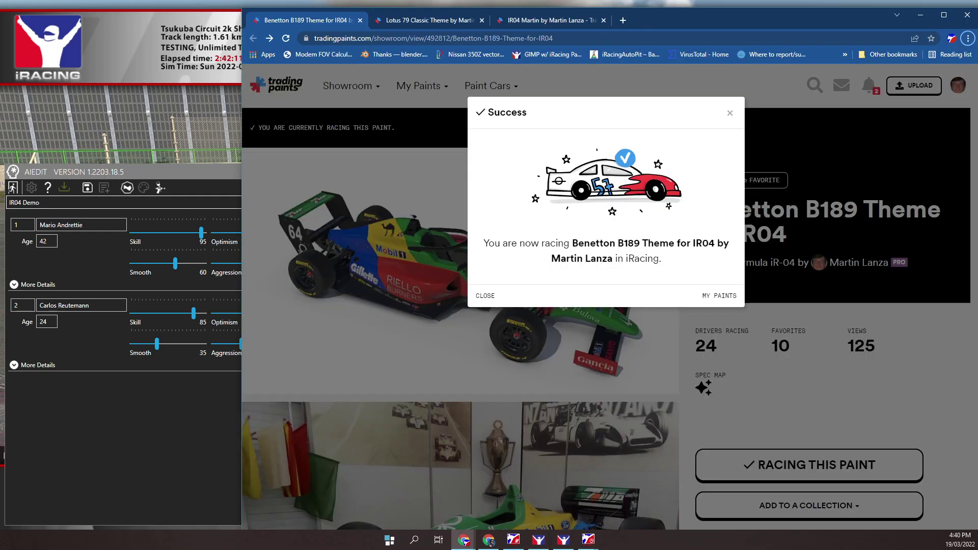
# Copy the showroom URL of the Lotus 79 Classic Theme from its Trading Paints page in the browser
pyautogui.hotkey('alt', 'Tab')
pyautogui.click(428, 22)
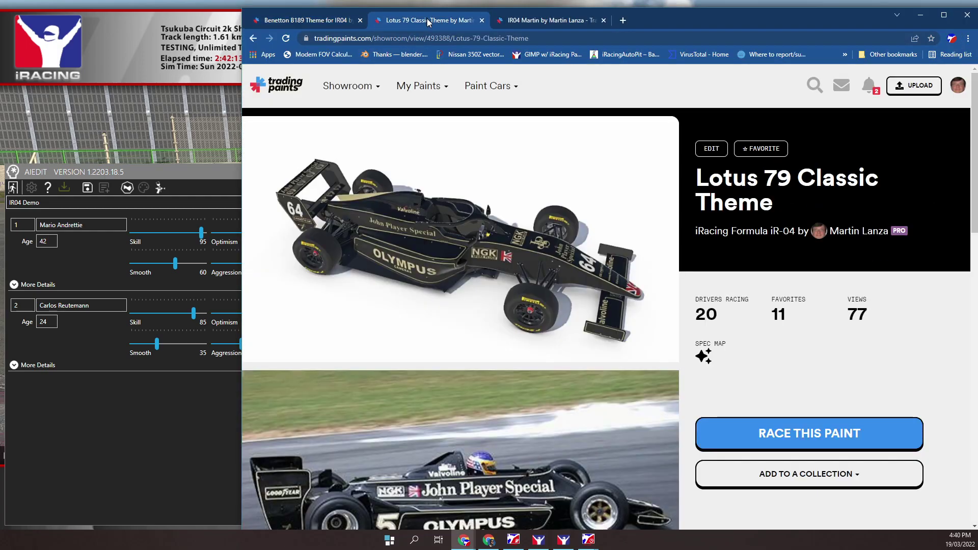
pyautogui.click(517, 43)
pyautogui.rightClick(503, 39)
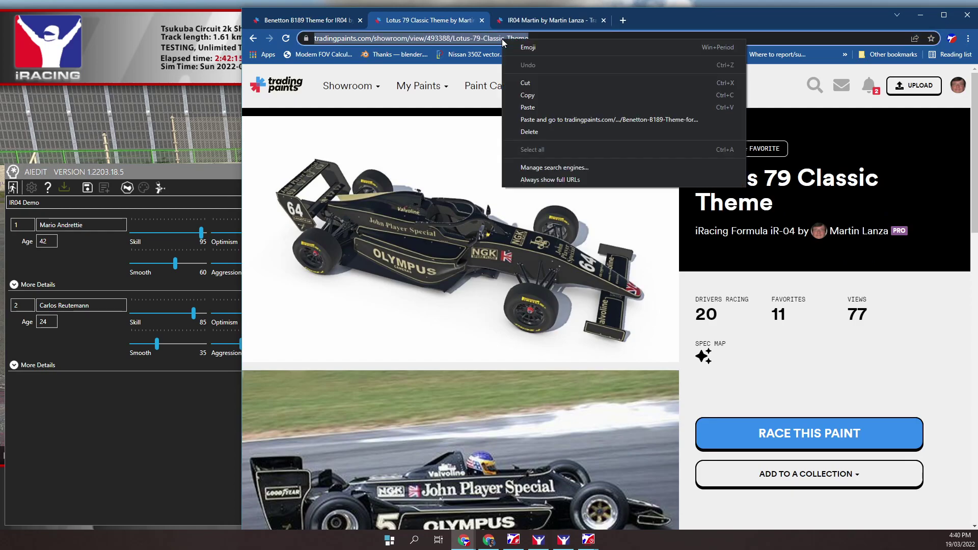
pyautogui.click(525, 95)
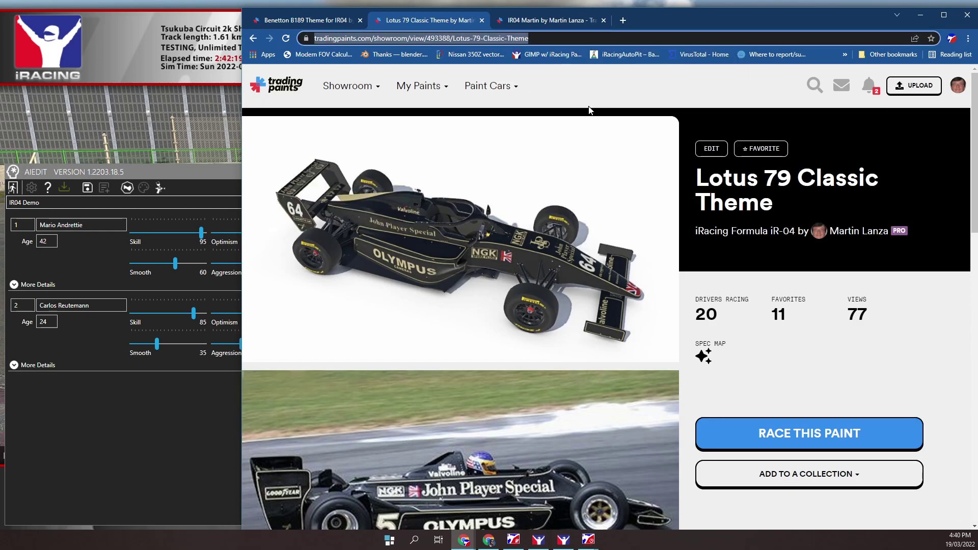
# Assign the Lotus 79 Classic Theme as the Formula iR-04 race paint and download the latest livery in iRSidekick Livery
pyautogui.click(778, 431)
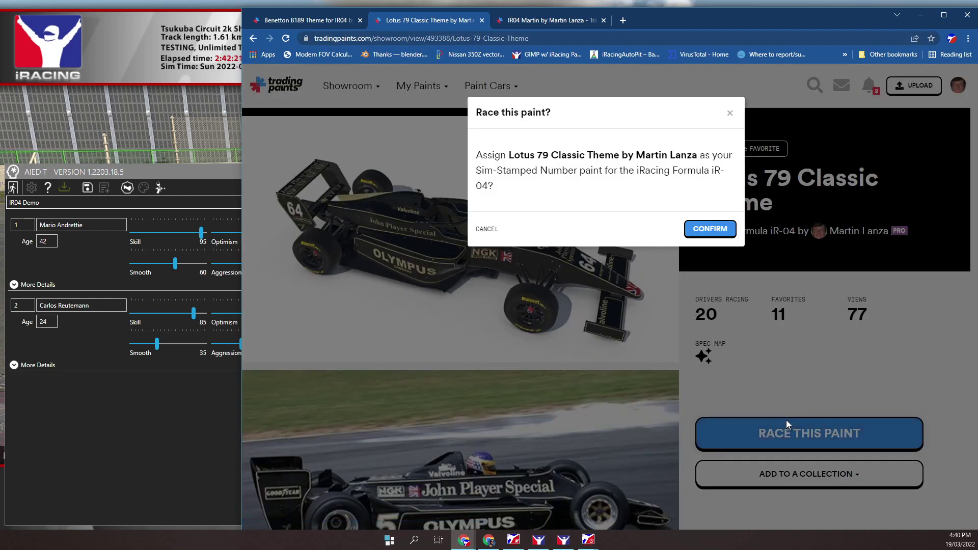
pyautogui.click(719, 238)
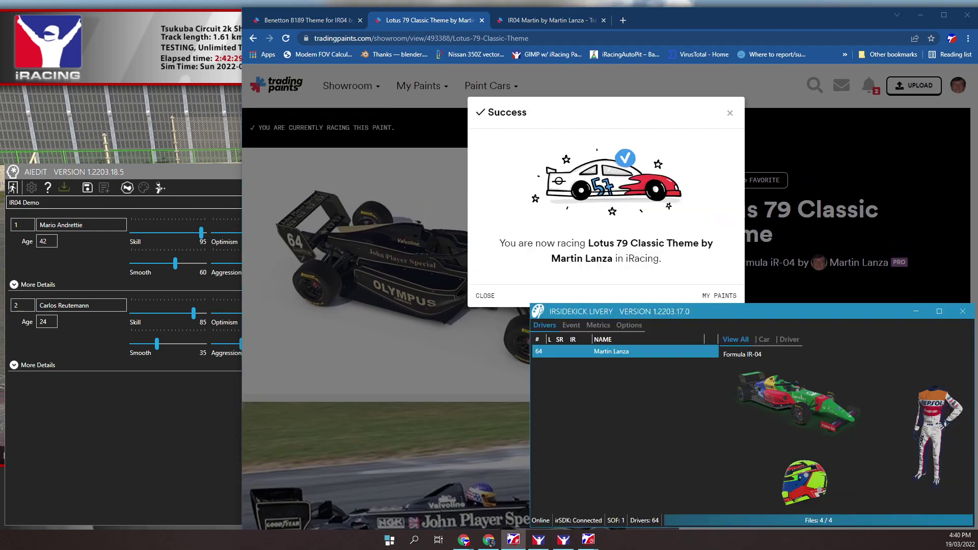
pyautogui.rightClick(796, 409)
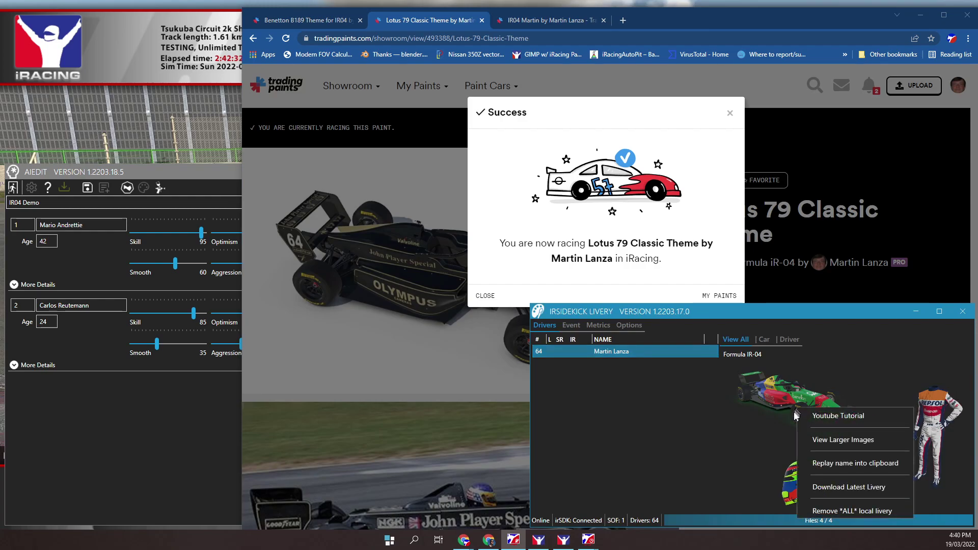
pyautogui.click(825, 488)
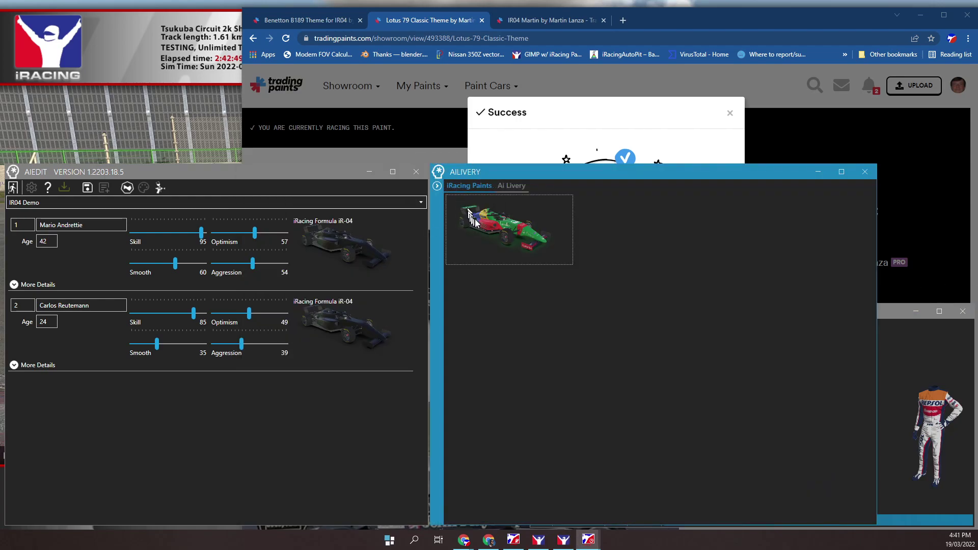
# Refresh all iRacing paints in AILivery and copy the Lotus 79 paint to Ai Livery with showroom info
pyautogui.click(487, 228)
pyautogui.rightClick(487, 228)
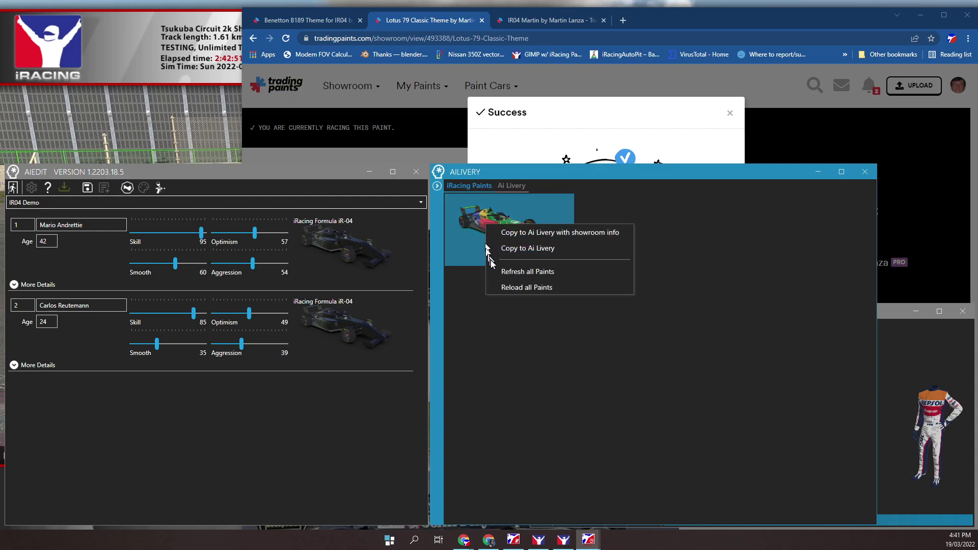
pyautogui.click(500, 271)
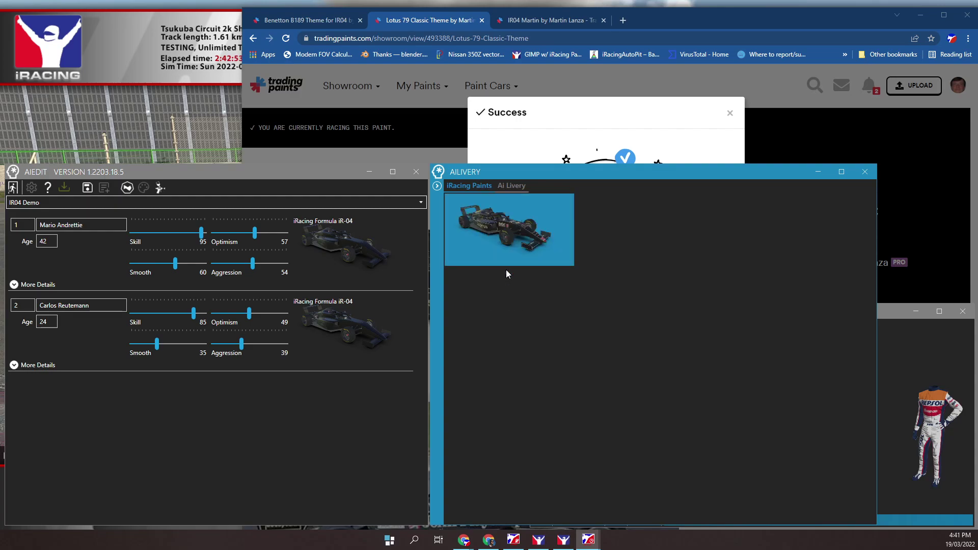
pyautogui.rightClick(505, 230)
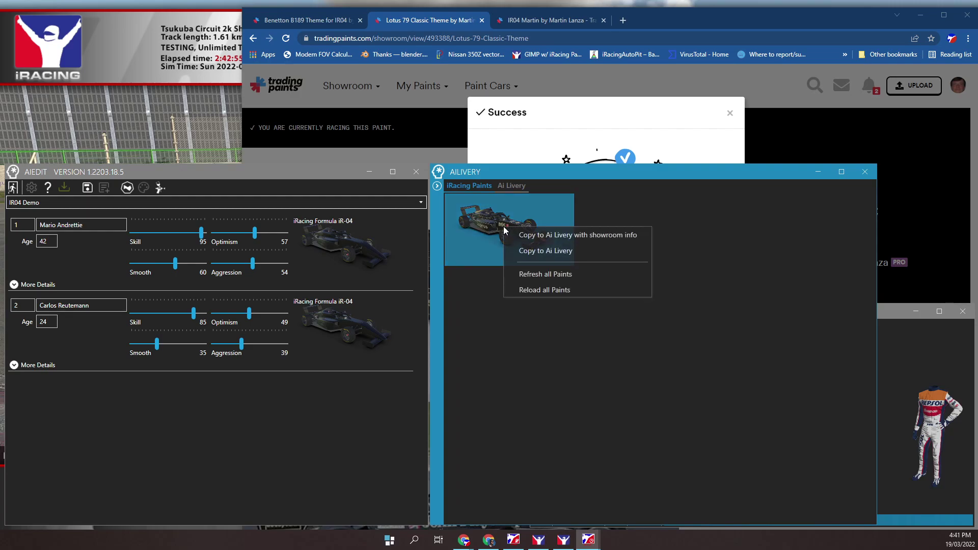
pyautogui.click(609, 234)
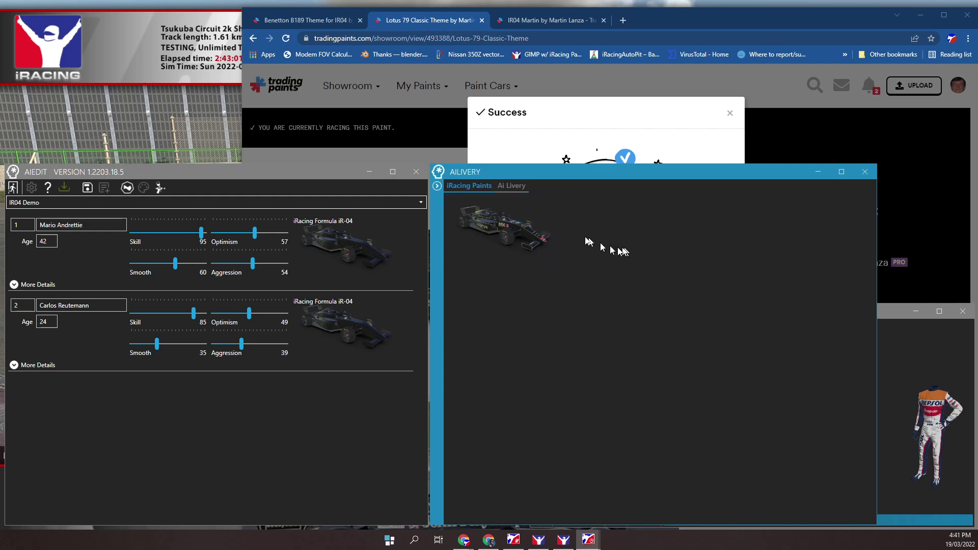
# View the showroom URL of the Lotus 79 Classic Theme from its entry in the Ai Livery list
pyautogui.click(513, 187)
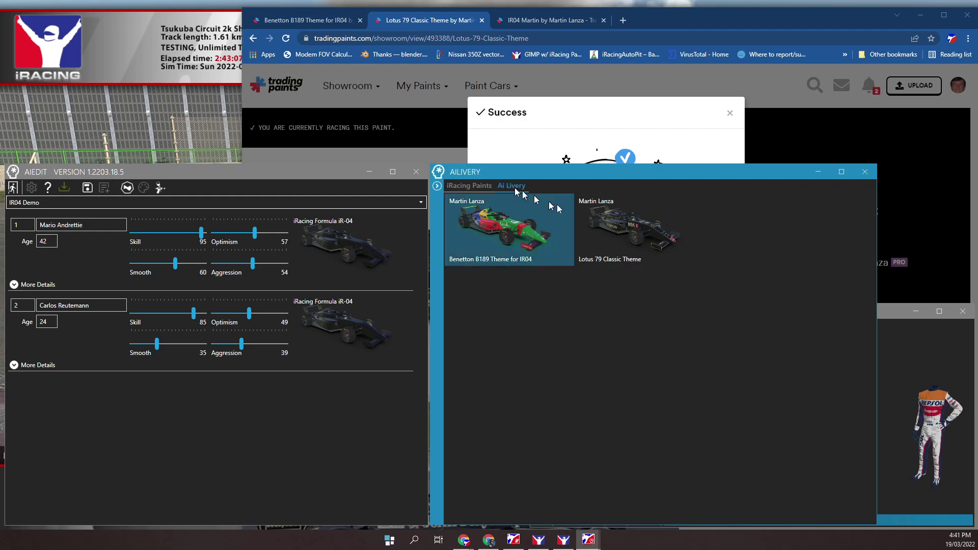
pyautogui.rightClick(623, 227)
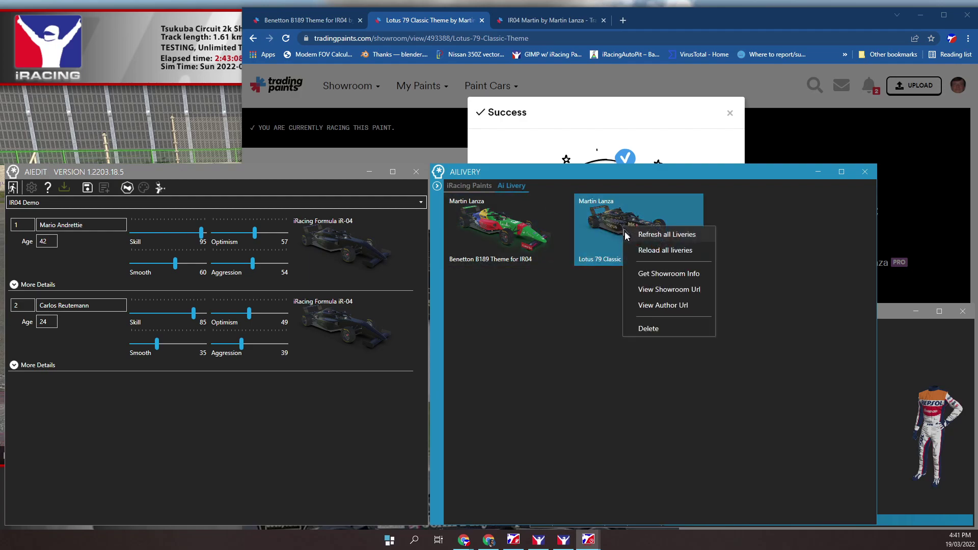
pyautogui.click(681, 291)
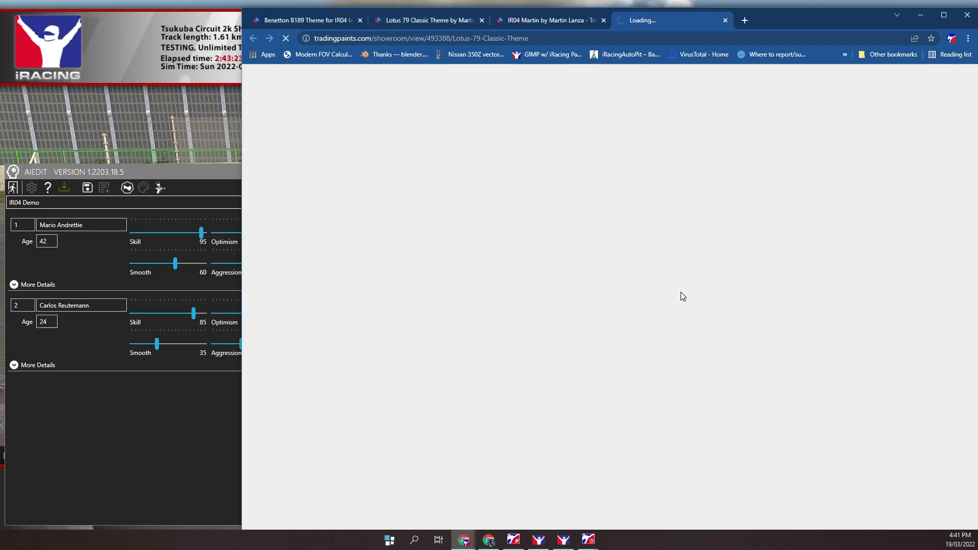